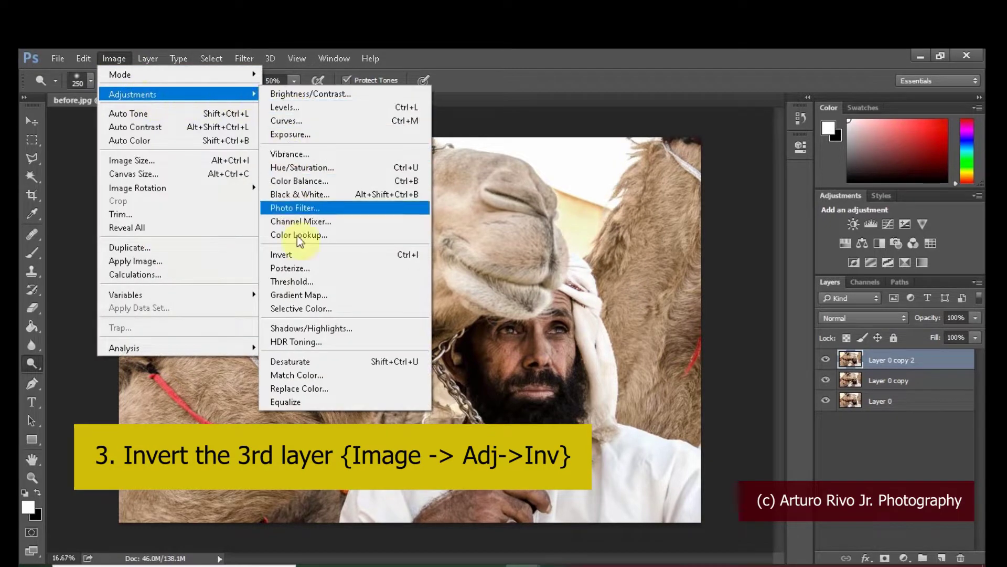
Step: Invert the colours of the top layer, Layer 0 copy 2, and set its blend mode to Vivid Light
click(300, 254)
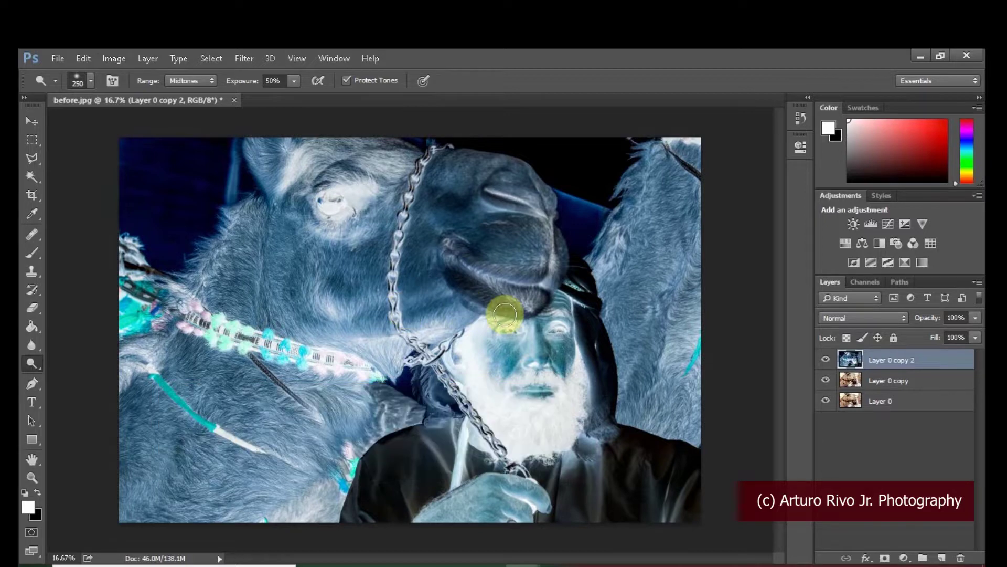
click(898, 318)
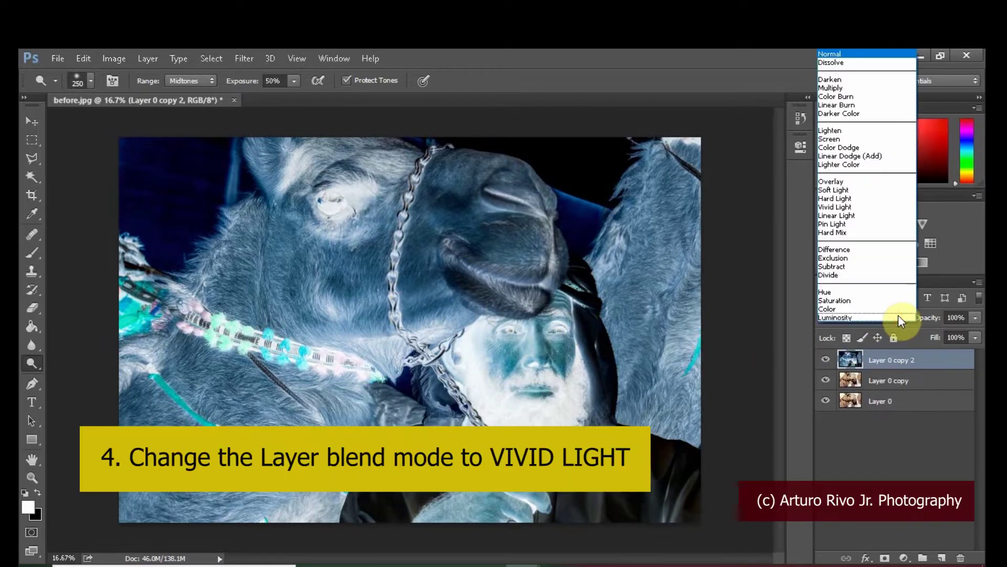
click(839, 206)
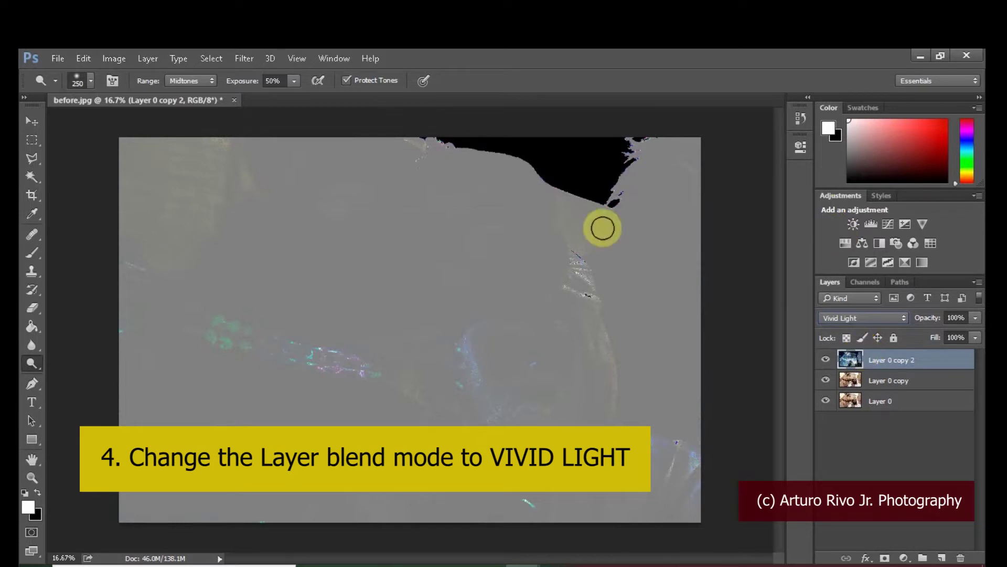
Step: Apply a Surface Blur to the inverted layer with a radius of 25 pixels and a threshold of 12 levels
click(238, 58)
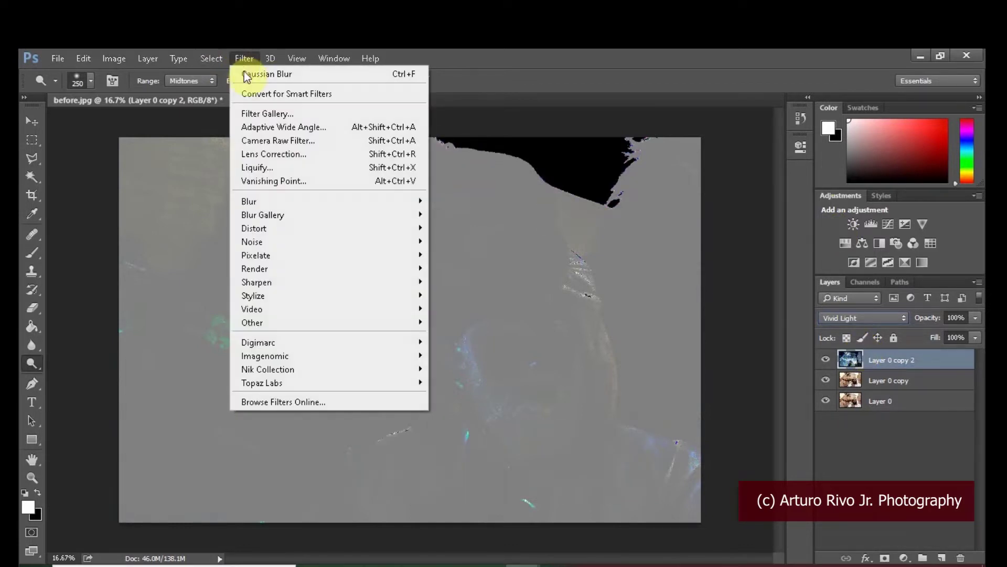
mouse_move(257, 202)
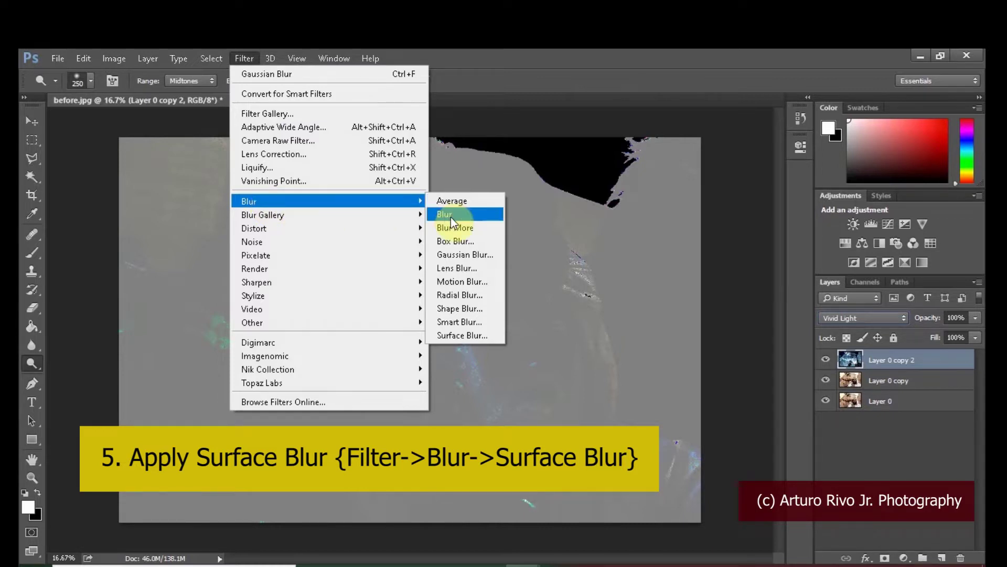
click(458, 336)
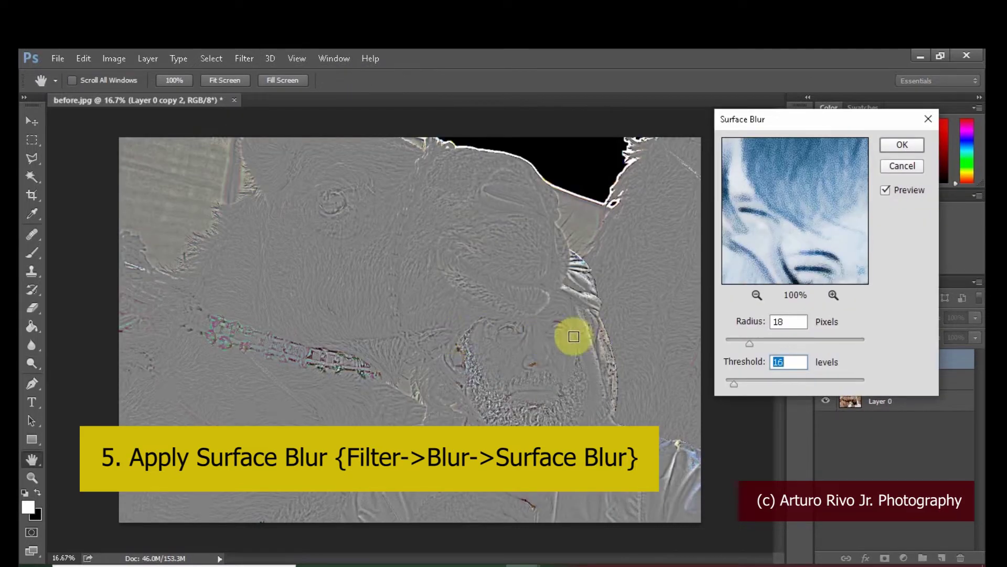
click(758, 344)
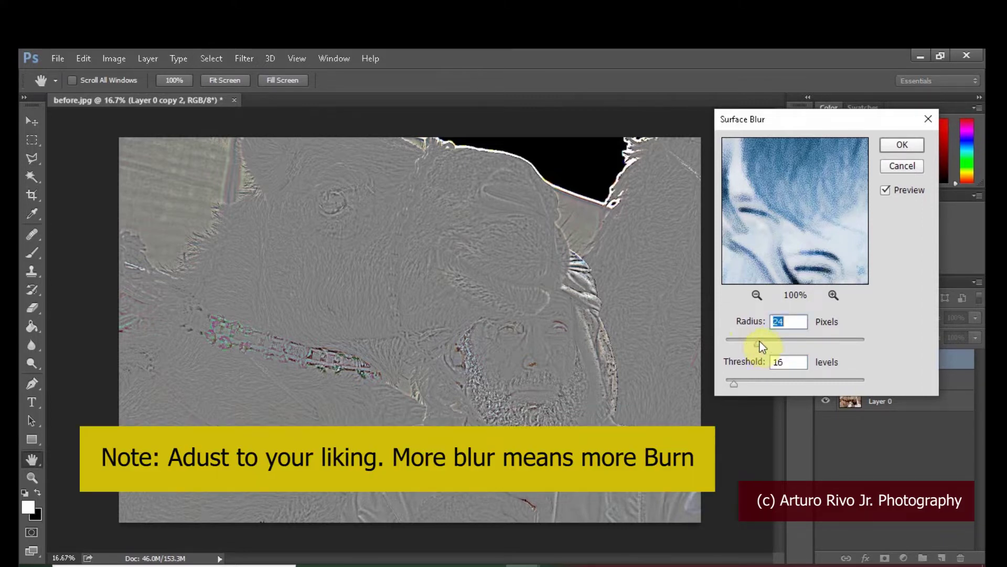
drag(762, 341, 759, 341)
drag(734, 382, 732, 382)
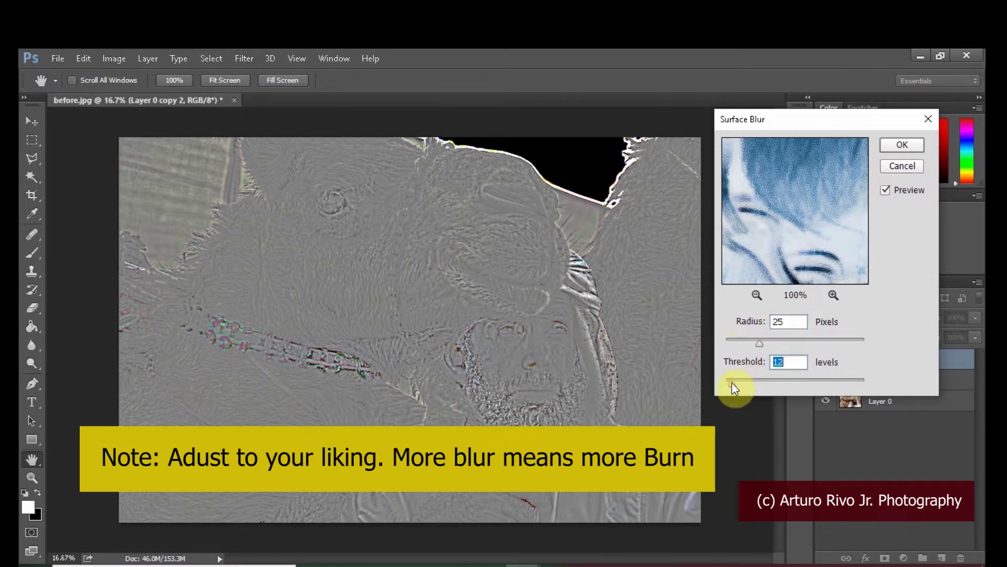
click(760, 342)
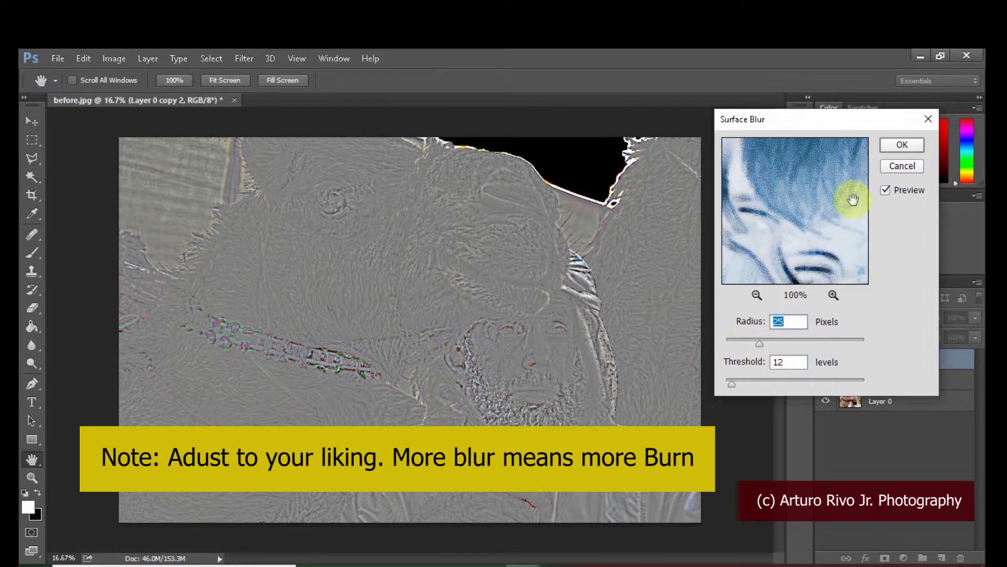
click(901, 146)
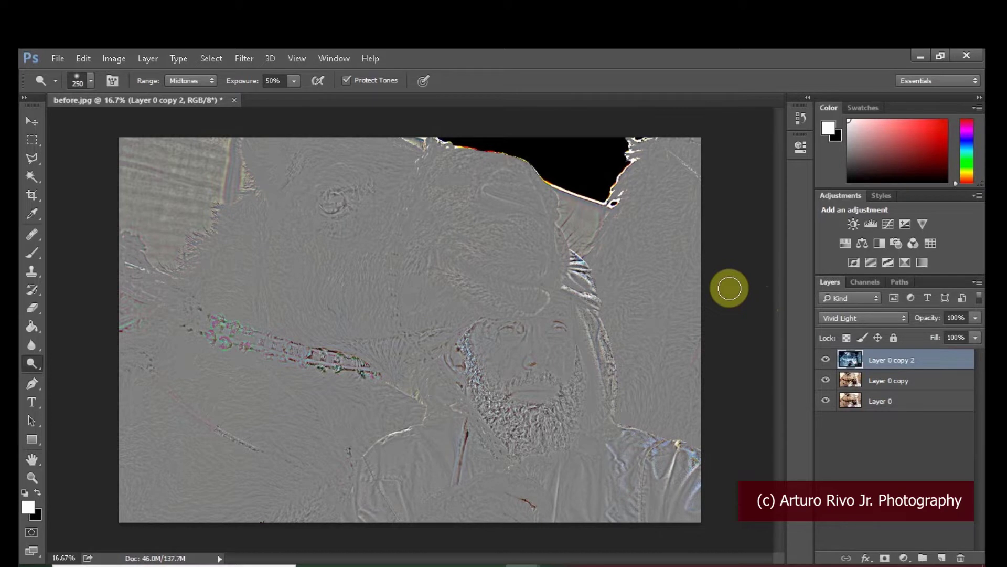
Step: Merge the Vivid Light layer down into Layer 0 copy and reduce the merged layer's saturation to -100
right_click(929, 361)
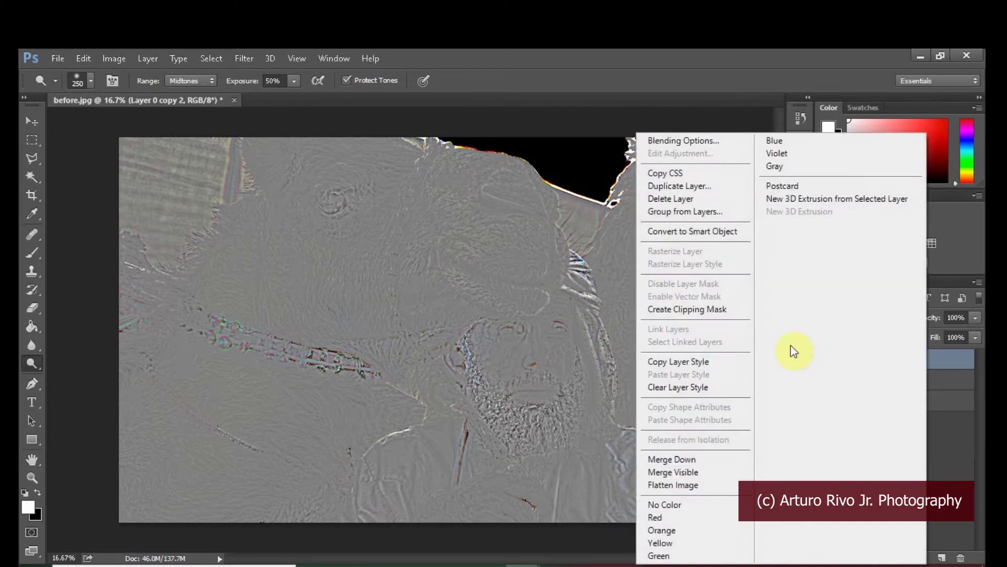
click(687, 458)
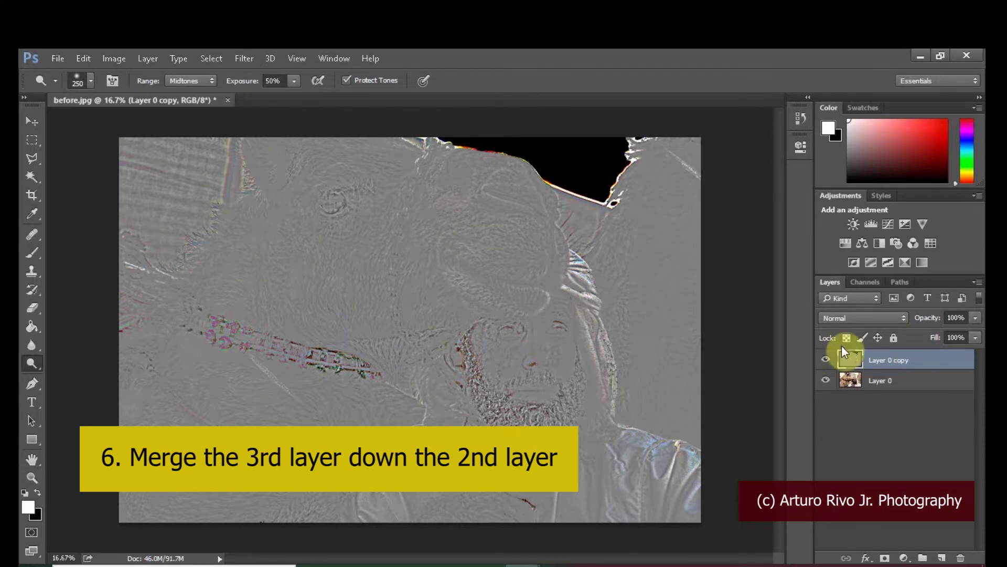
click(117, 60)
mouse_move(139, 99)
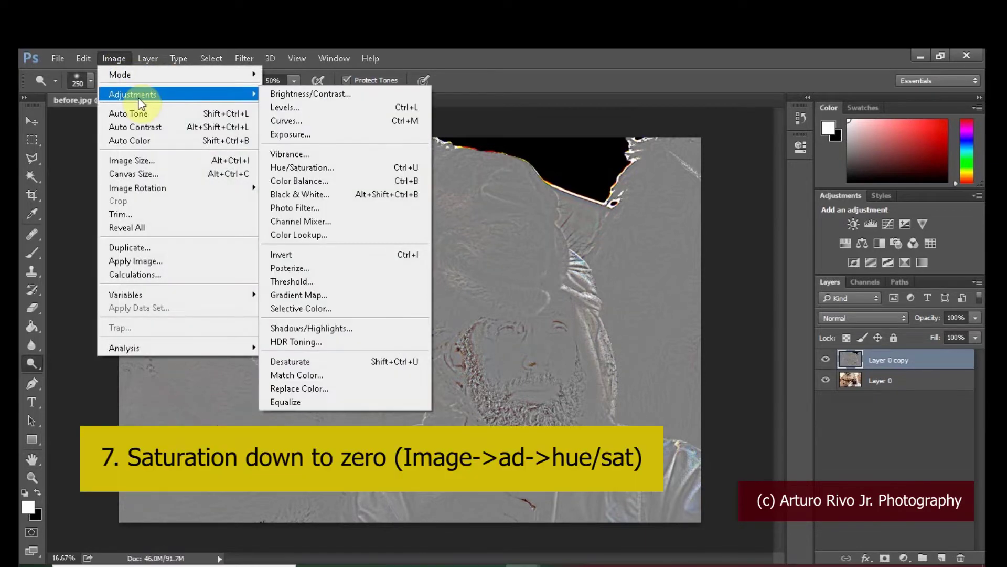
click(294, 174)
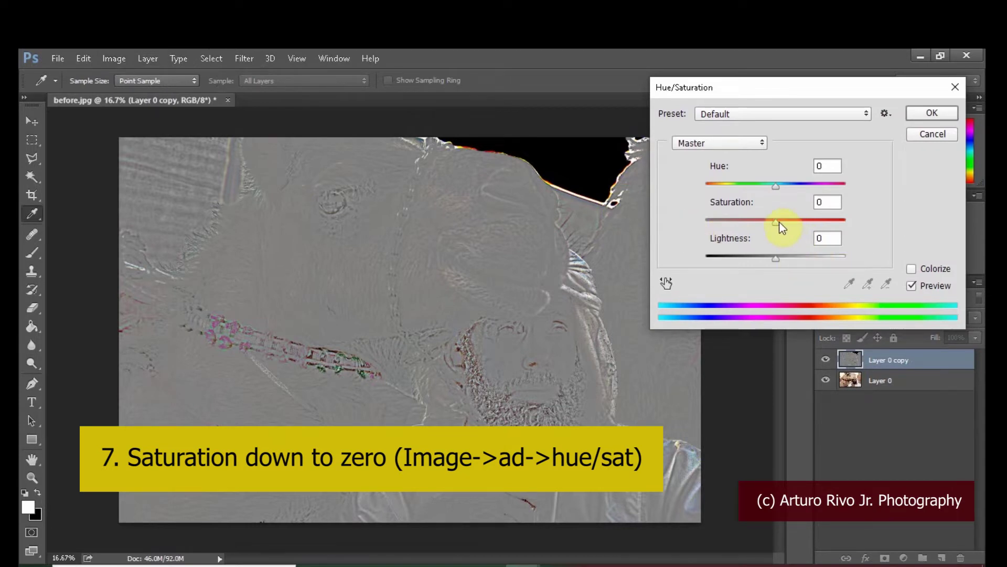
drag(776, 223, 662, 227)
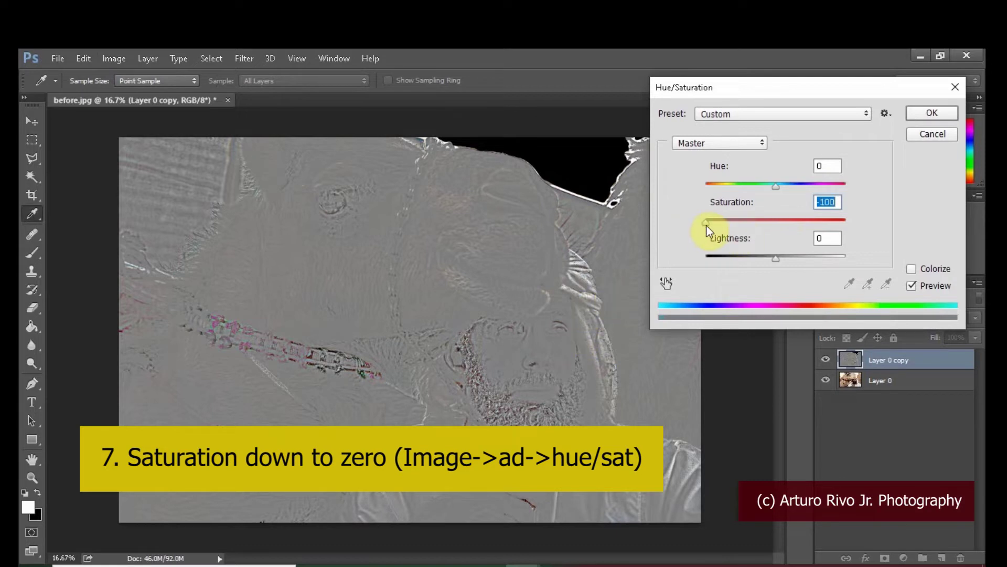
click(928, 112)
key(o)
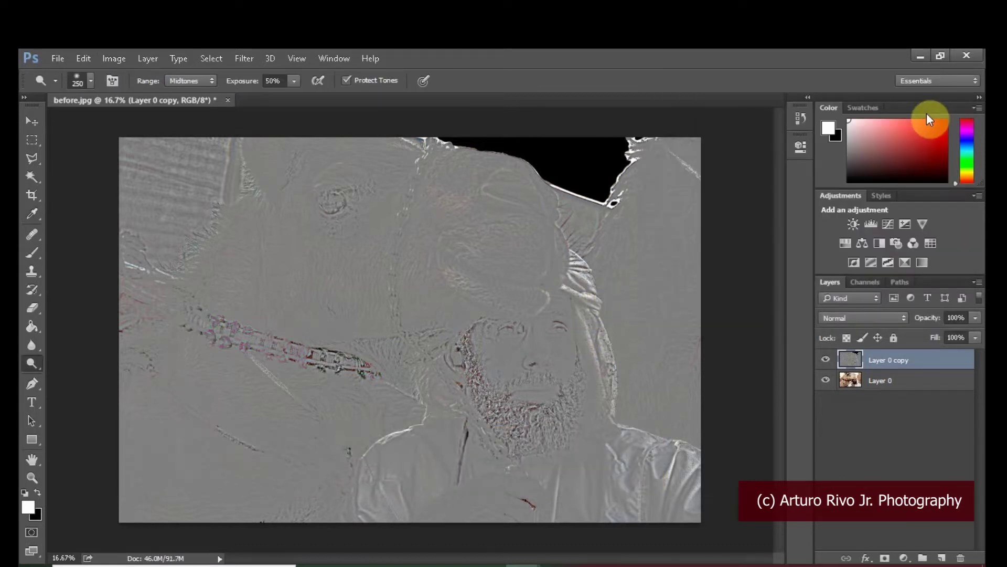
Step: Set the desaturated layer's blend mode to Overlay and compare the photo with the layer hidden and shown
click(899, 318)
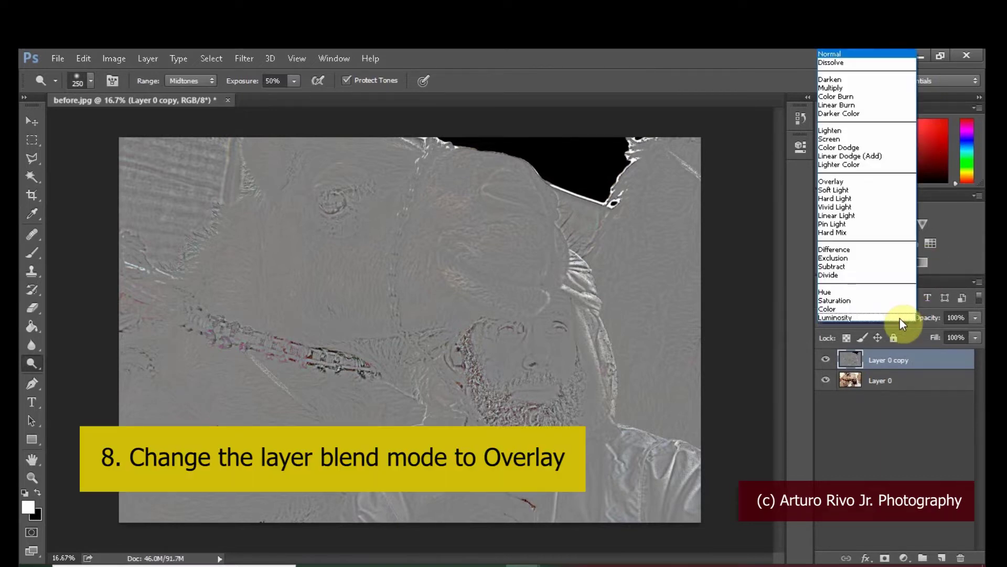
click(846, 181)
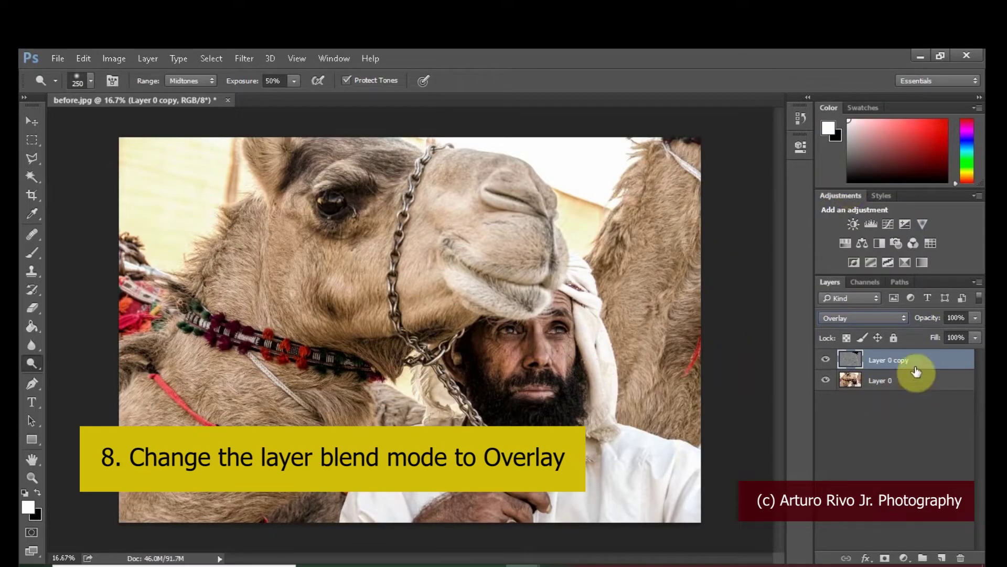
click(826, 361)
click(825, 361)
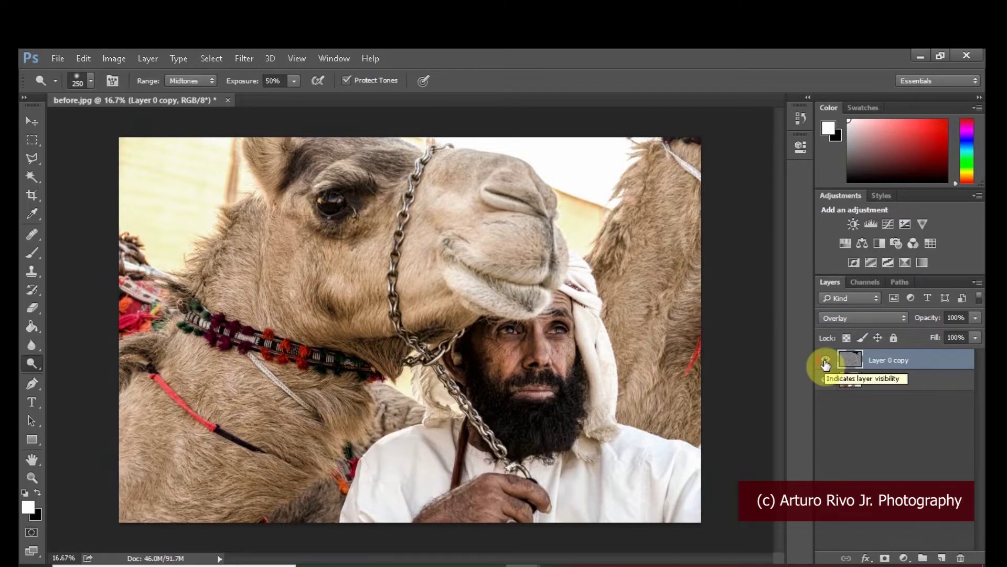
click(825, 362)
click(826, 362)
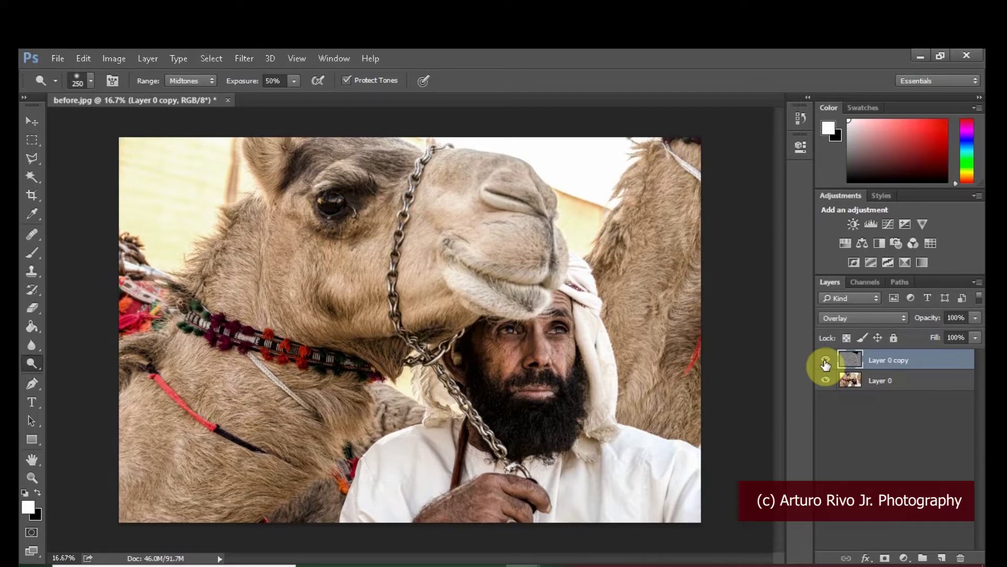
Step: Soften the edges of the Overlay layer with a Gaussian Blur of about 3.2 pixels radius, checking the man's face close up
click(244, 64)
mouse_move(282, 204)
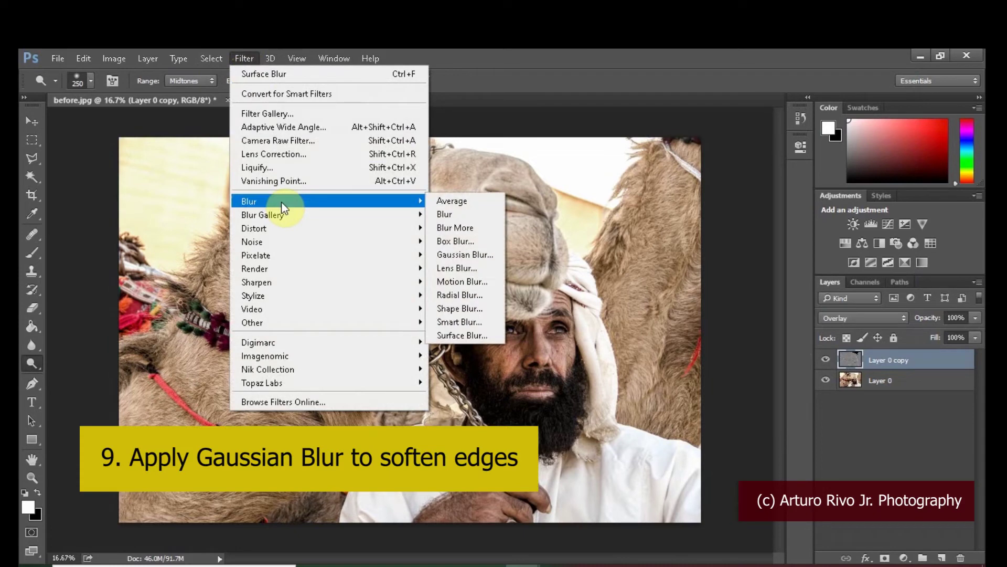
click(463, 254)
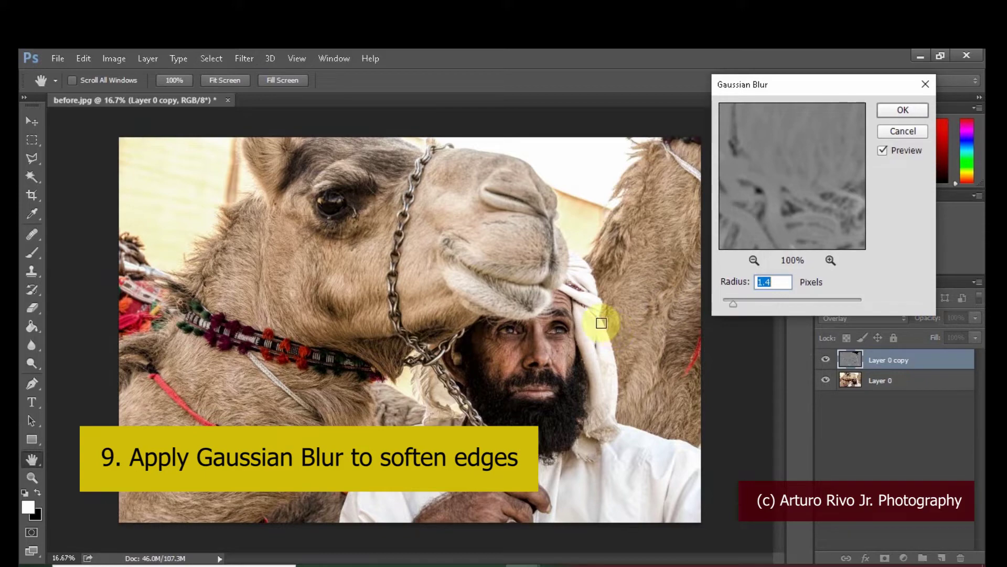
key(ctrl+plus)
key(ctrl+plus)
key(ctrl+plus)
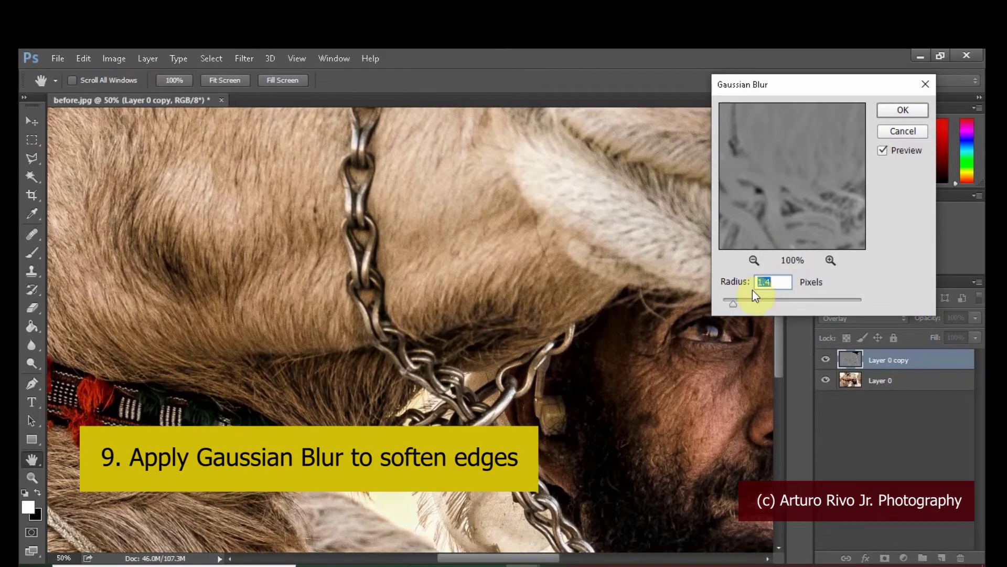
drag(513, 557, 562, 556)
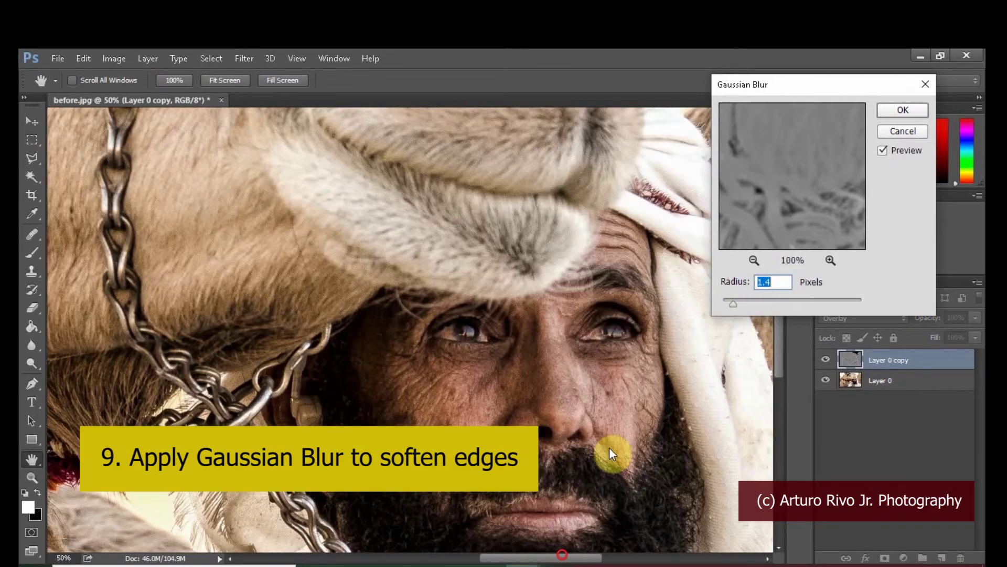
click(767, 300)
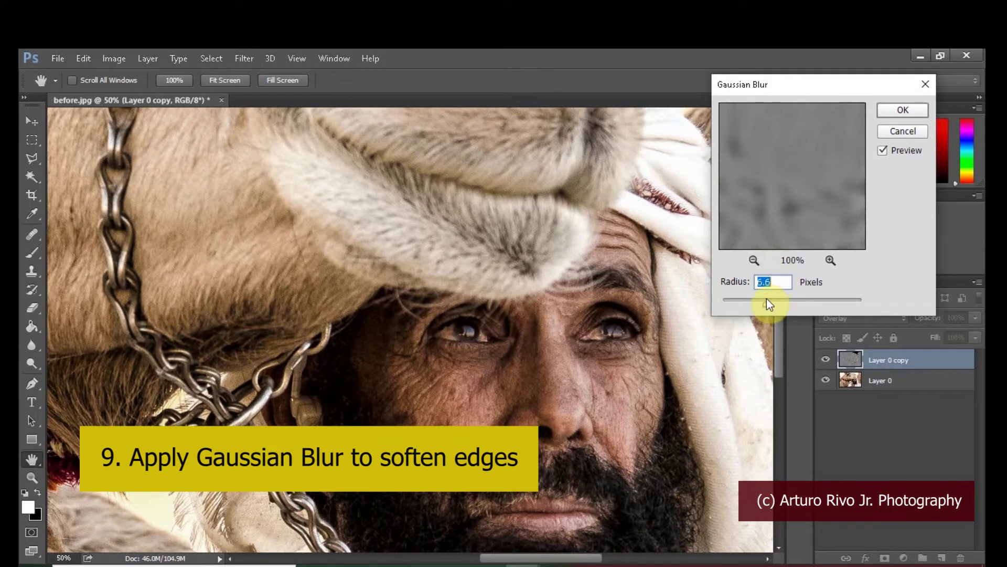
click(791, 300)
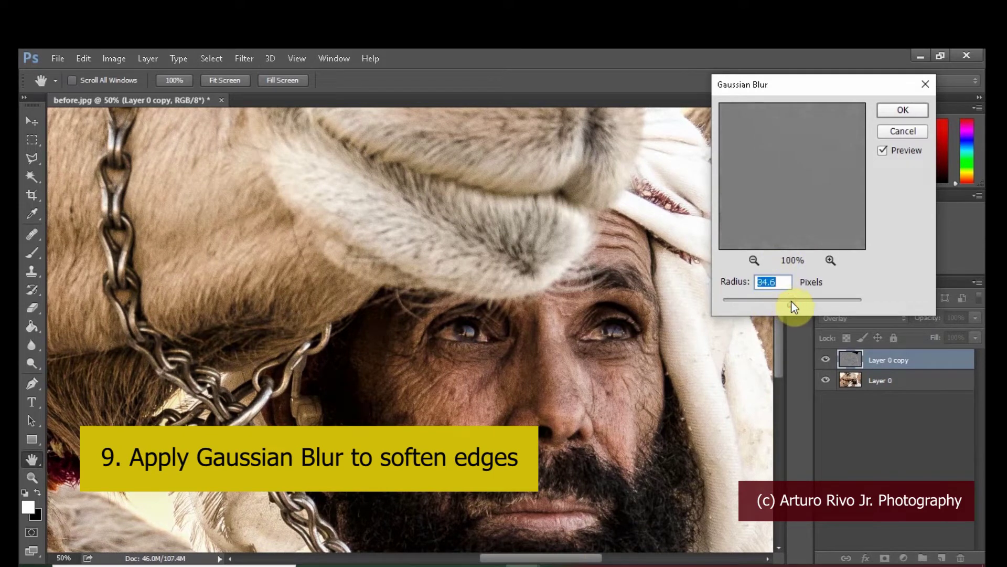
click(774, 300)
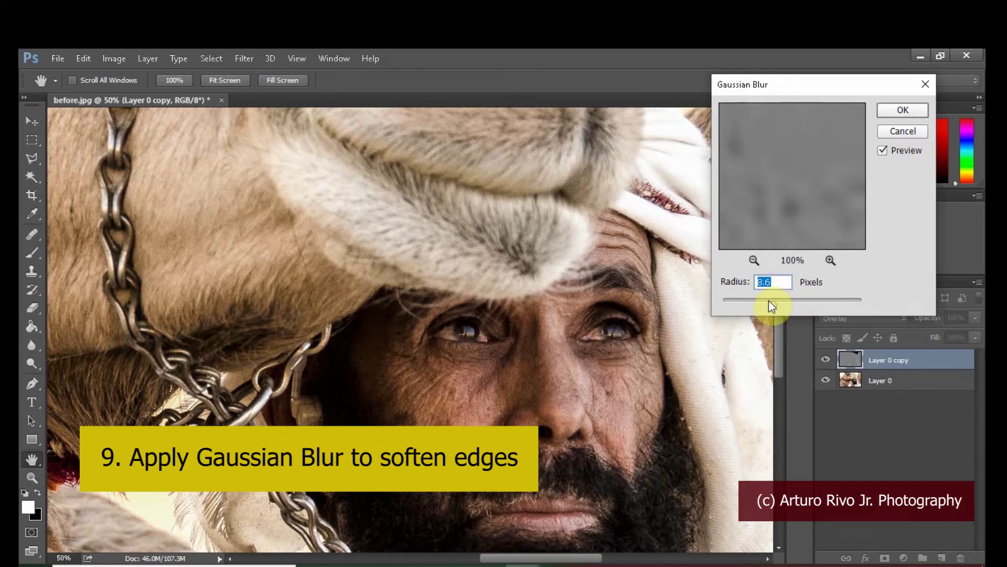
click(763, 301)
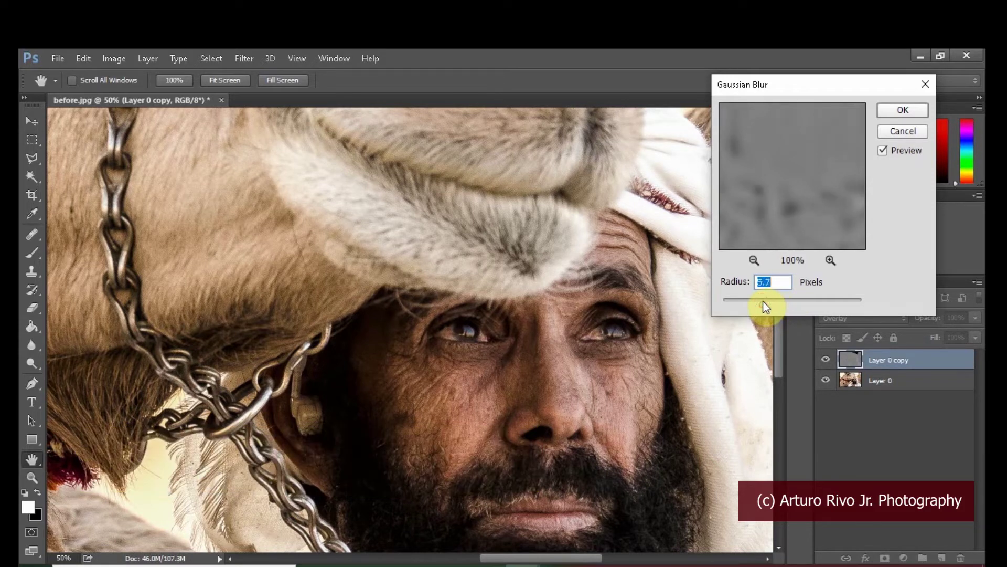
drag(785, 221, 792, 200)
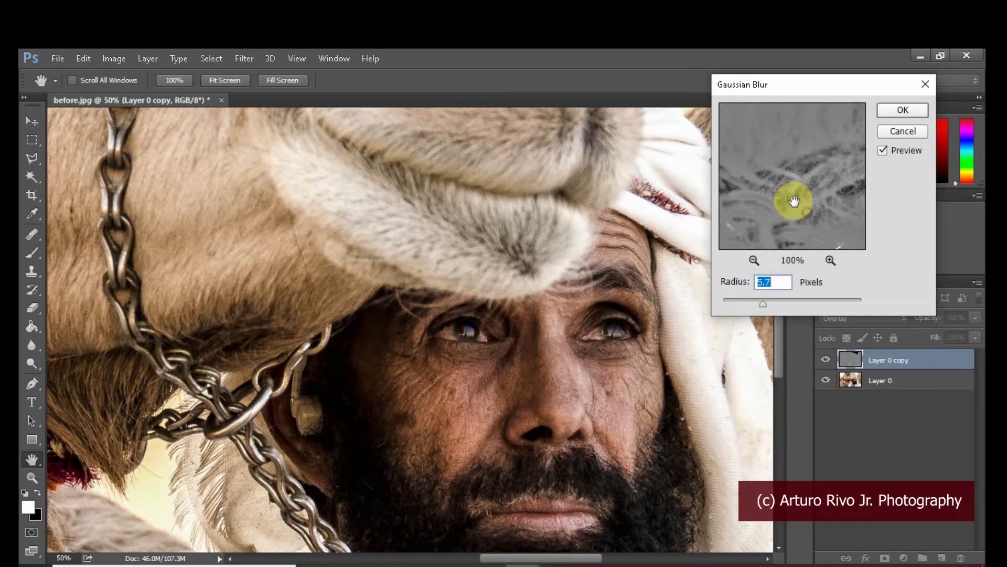
click(751, 301)
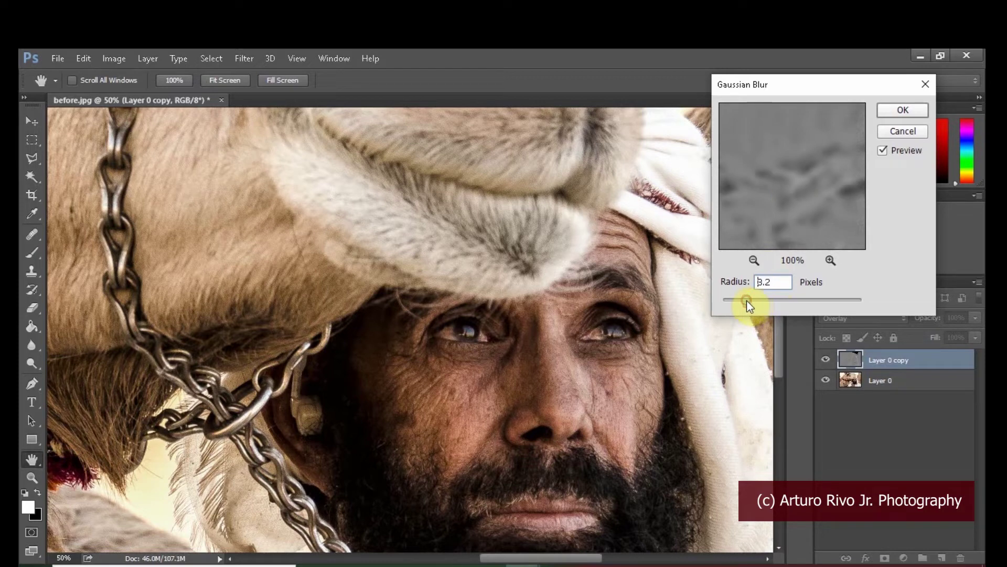
click(889, 111)
key(o)
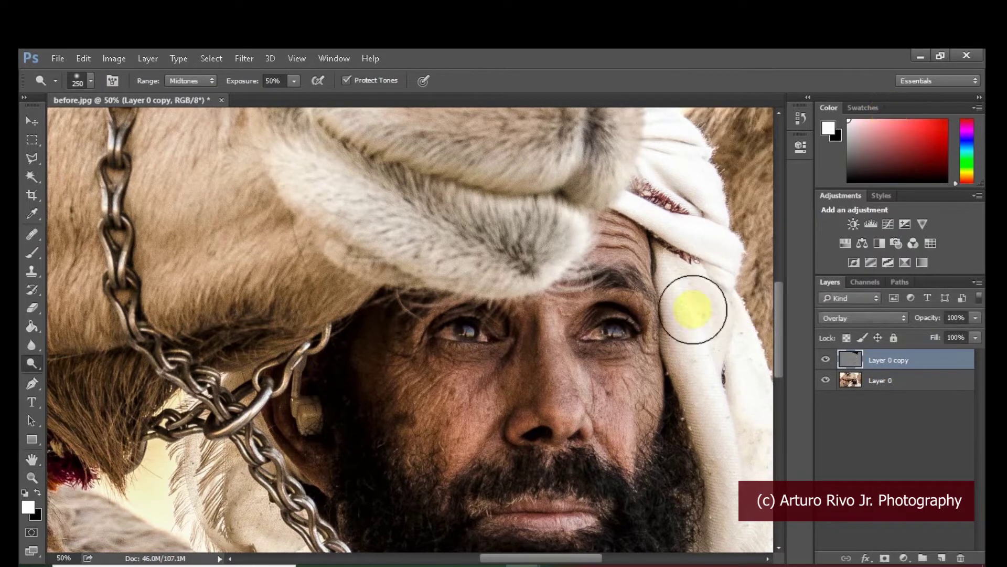
Step: Compare the face with the Overlay layer hidden and shown, and duplicate that layer to strengthen the effect
drag(779, 350, 779, 375)
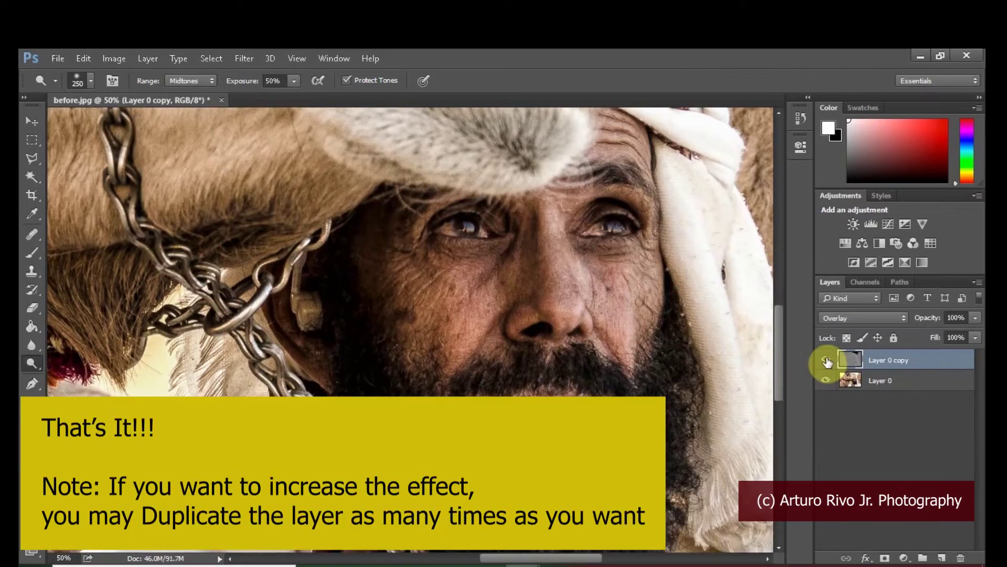
click(827, 360)
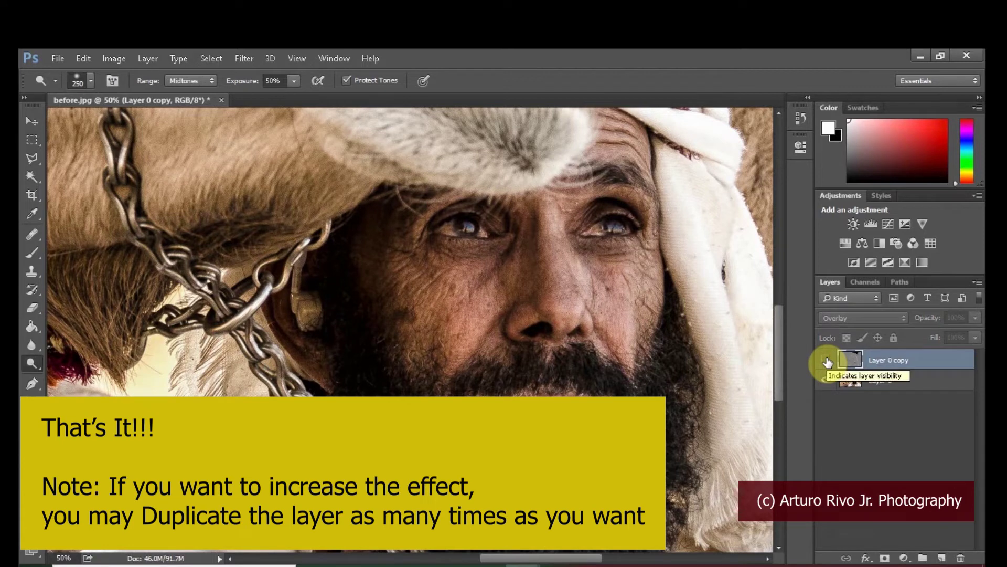
click(827, 361)
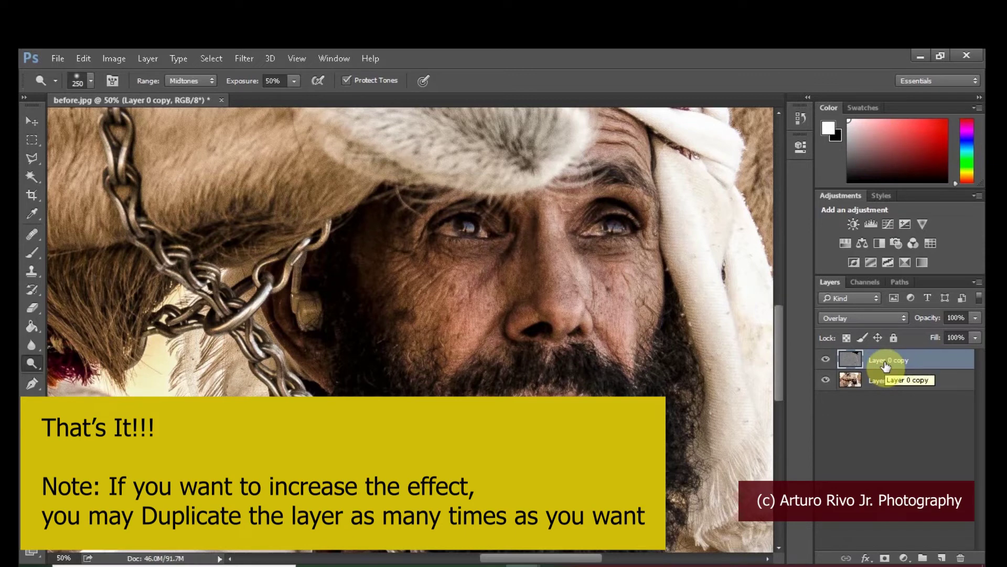
key(ctrl+j)
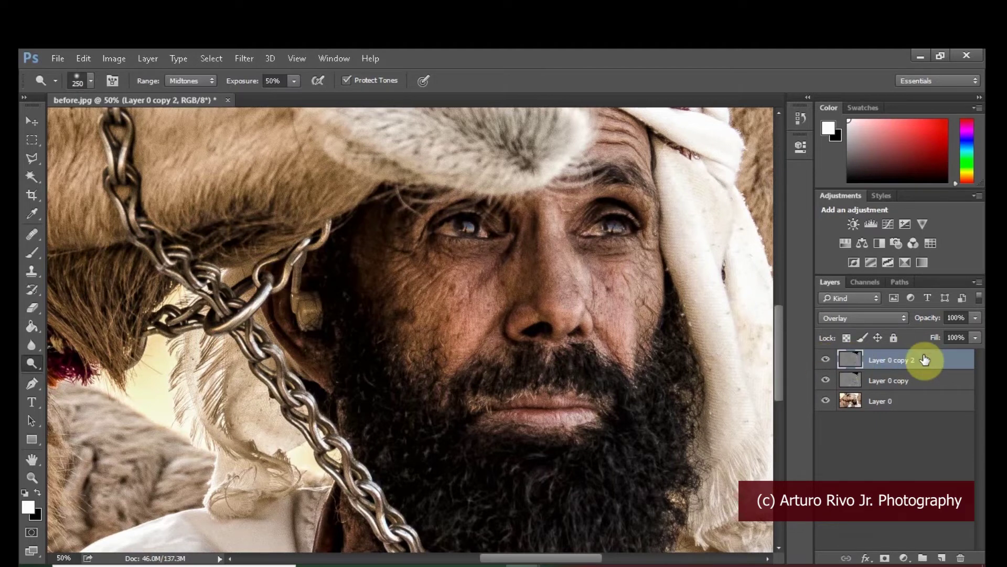
key(ctrl+j)
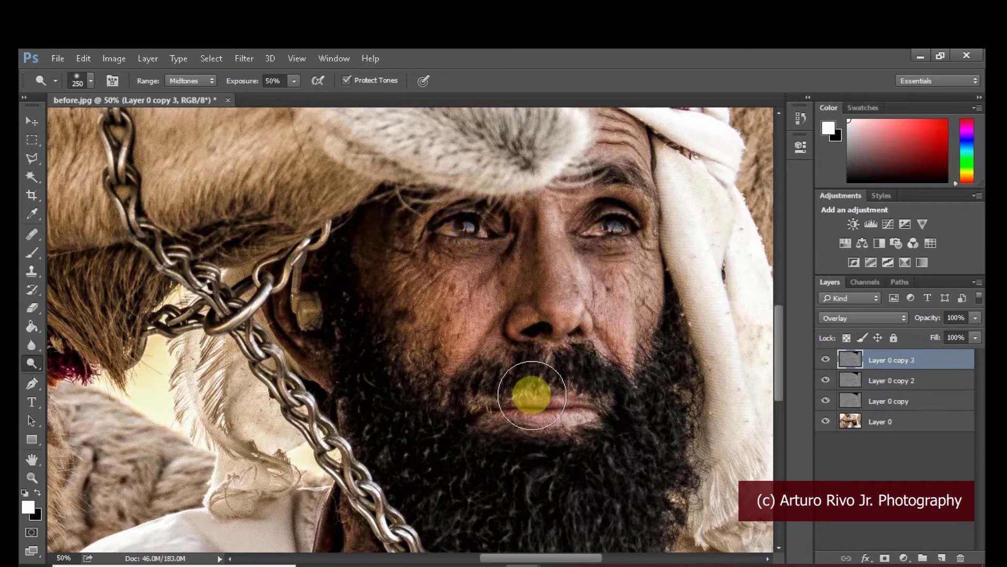
scroll(532, 395, down, 3)
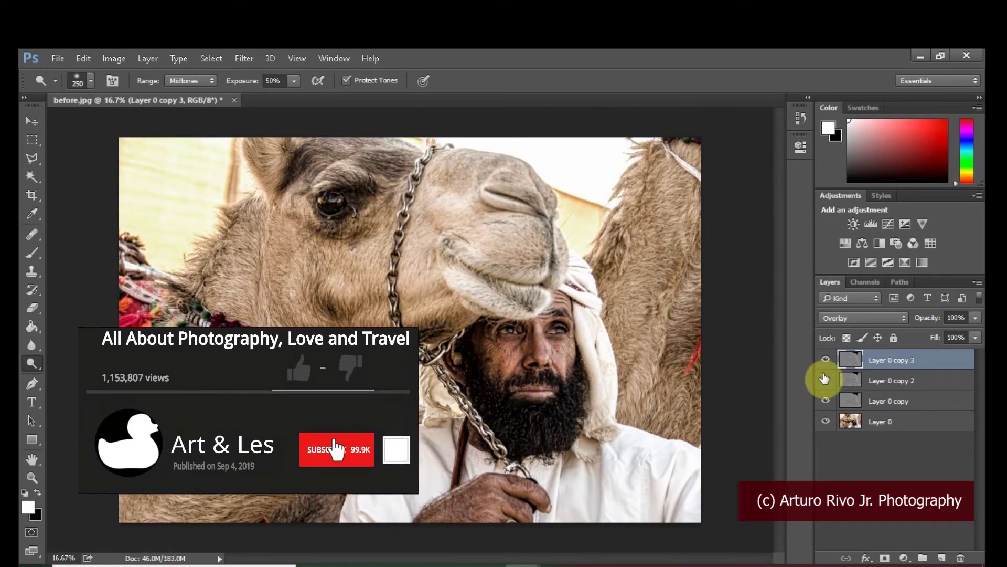
click(827, 360)
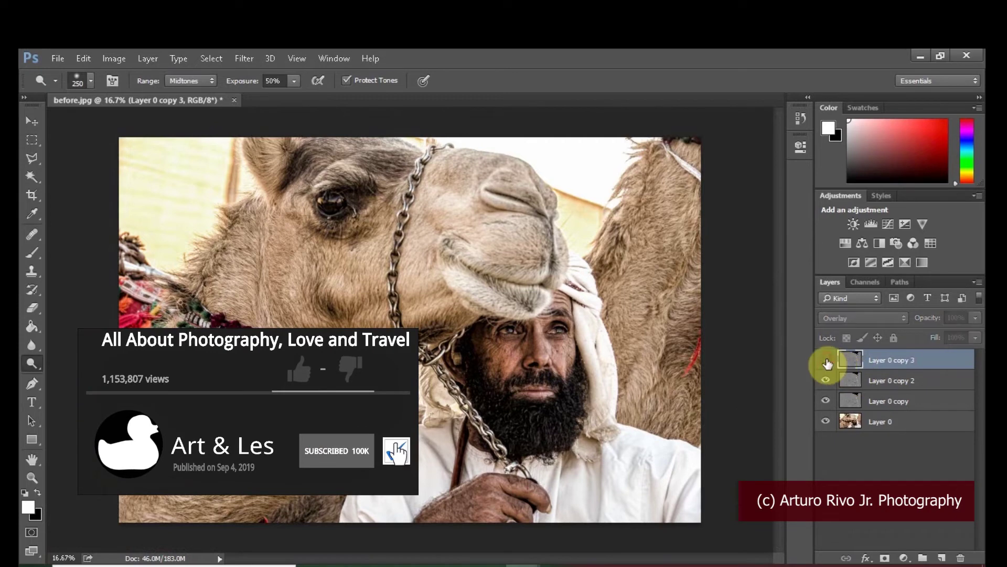
right_click(949, 363)
click(704, 199)
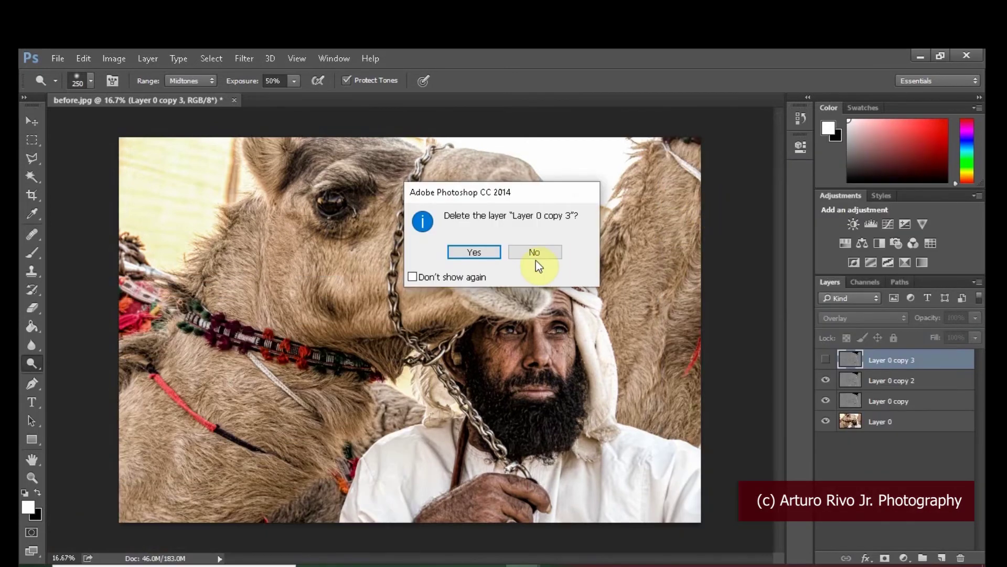
click(486, 255)
Step: Merge the Layer 0 copy 2 and Layer 0 copy layers into one and set the merged layer's blend mode to Overlay
click(943, 363)
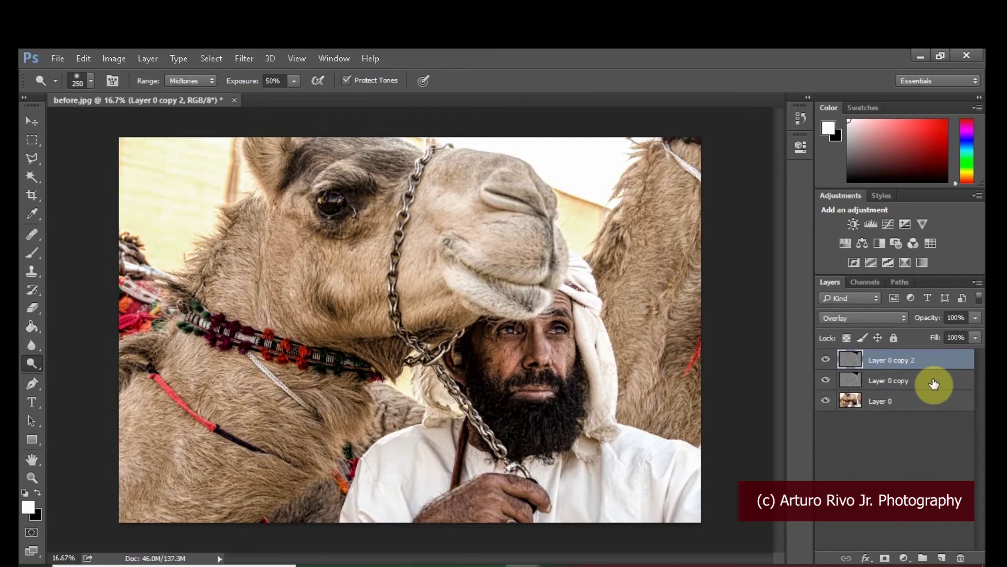
shift+click(934, 384)
right_click(934, 384)
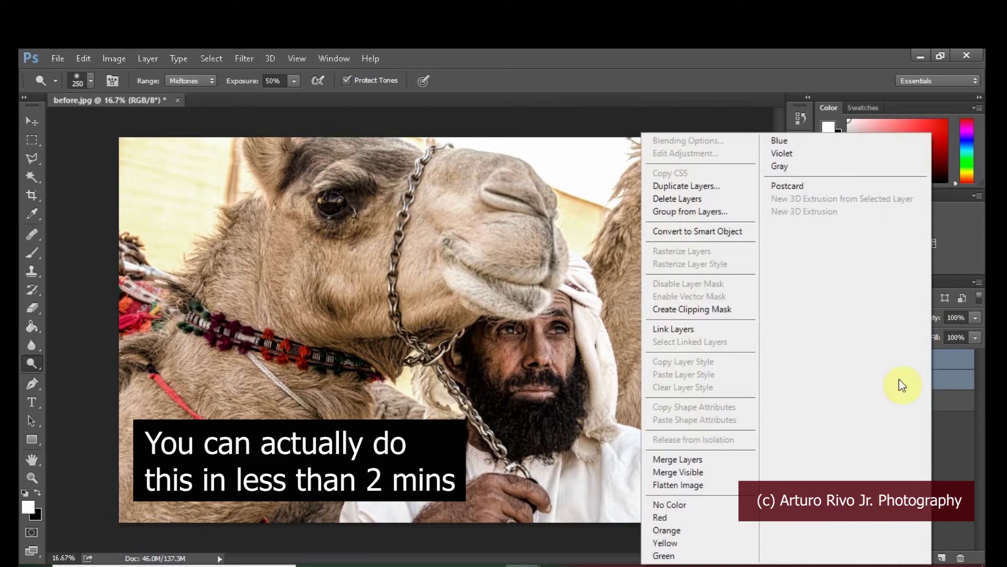
click(689, 458)
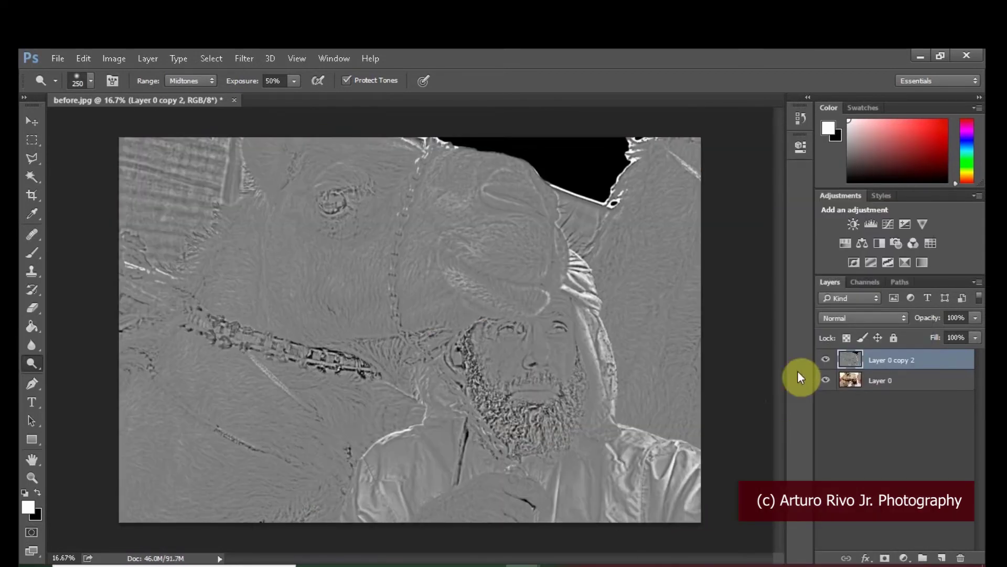
click(898, 319)
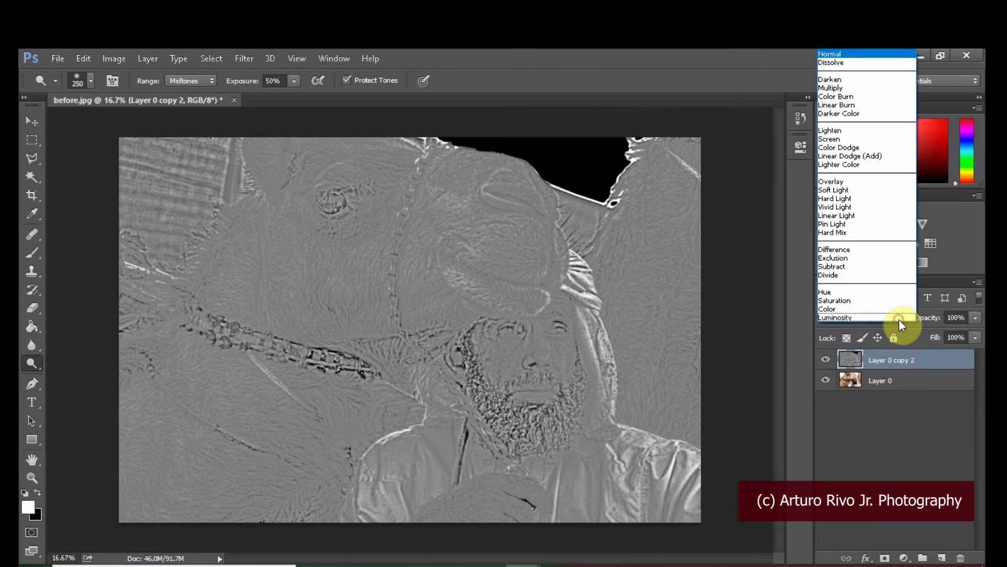
click(834, 181)
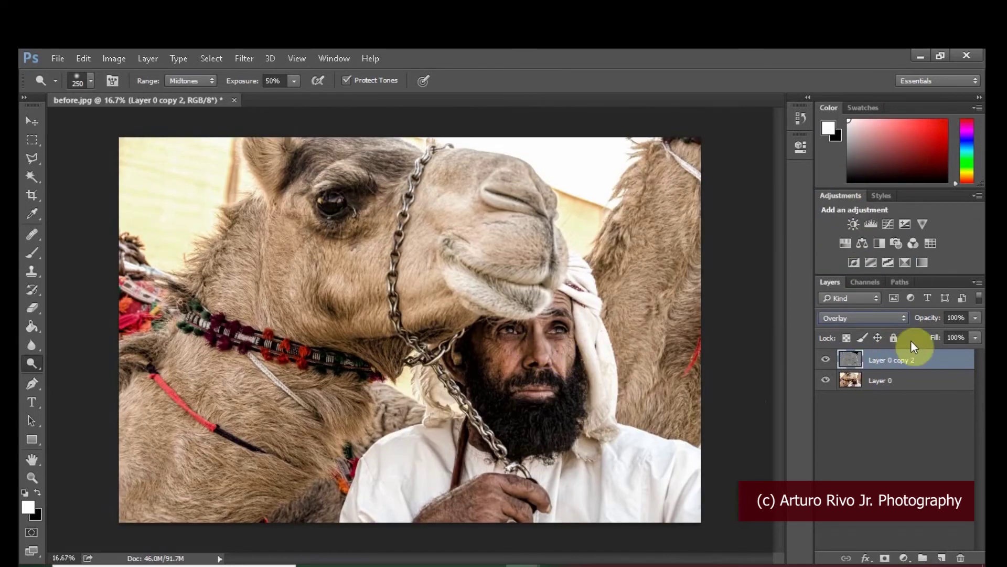
Step: Compare the photo with the merged Overlay layer hidden and shown, and lower that layer's opacity to 74%
click(826, 361)
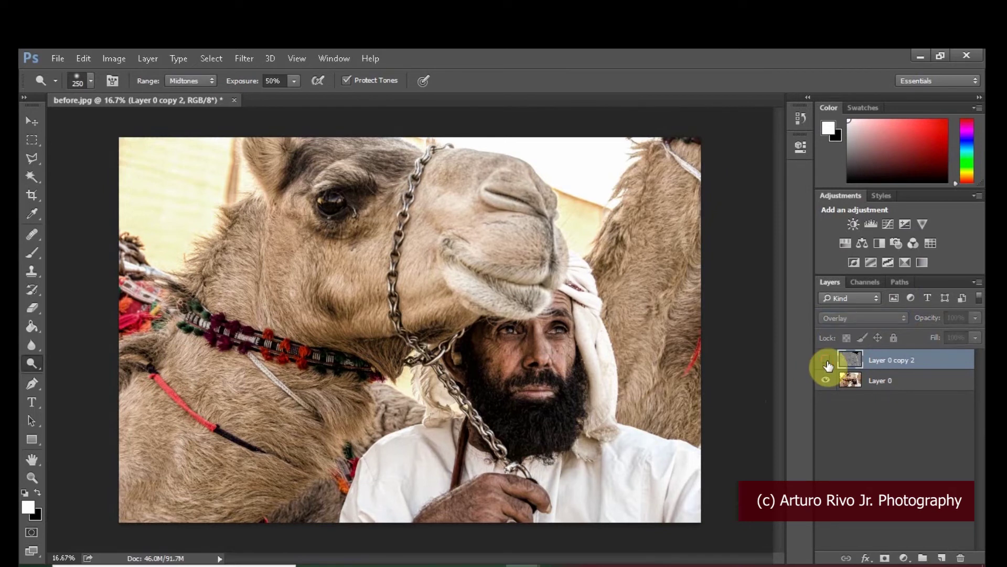
click(827, 362)
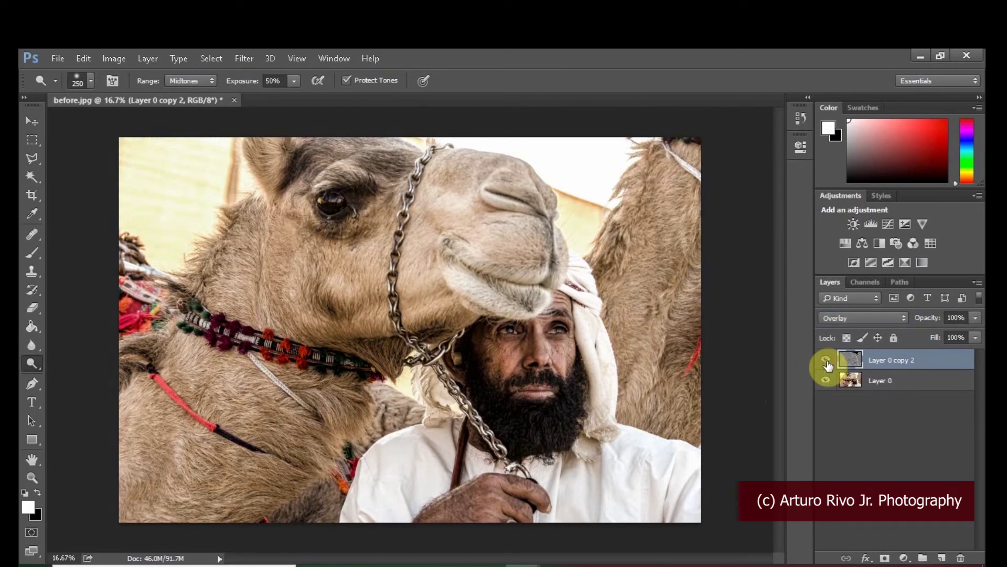
click(975, 317)
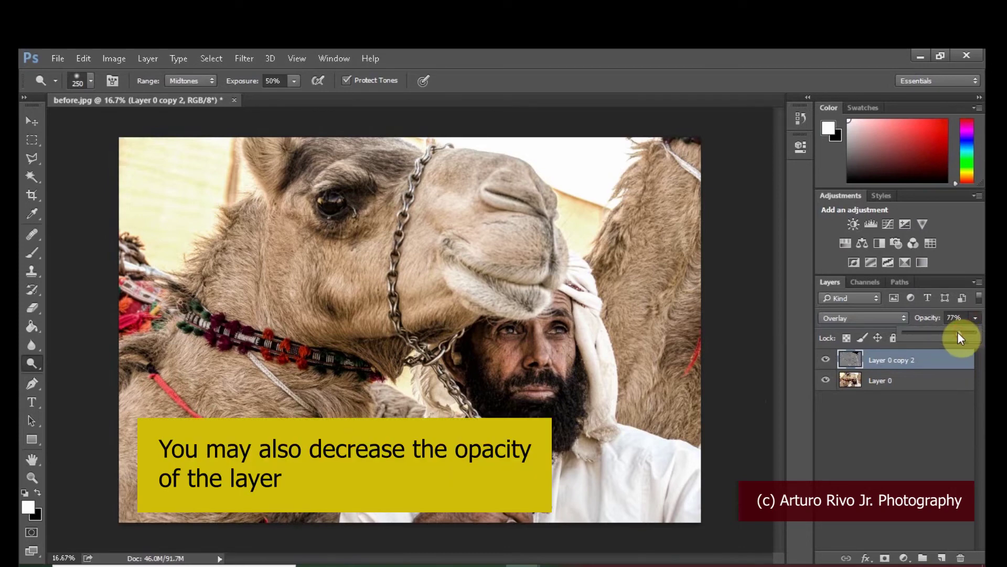
drag(957, 336, 956, 336)
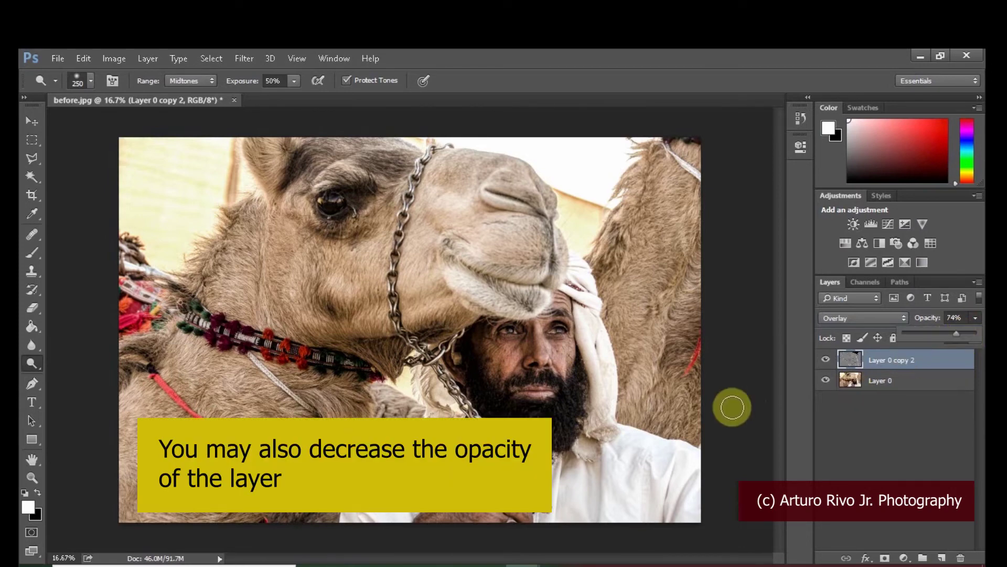